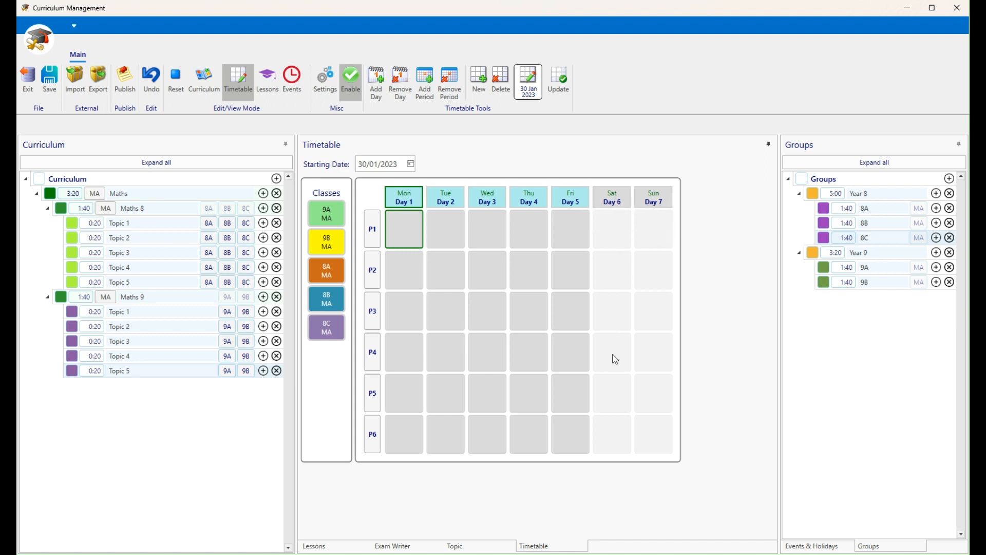
Toggle the Sat and Sun day headers so both weekend days end up disabled
left_click(618, 204)
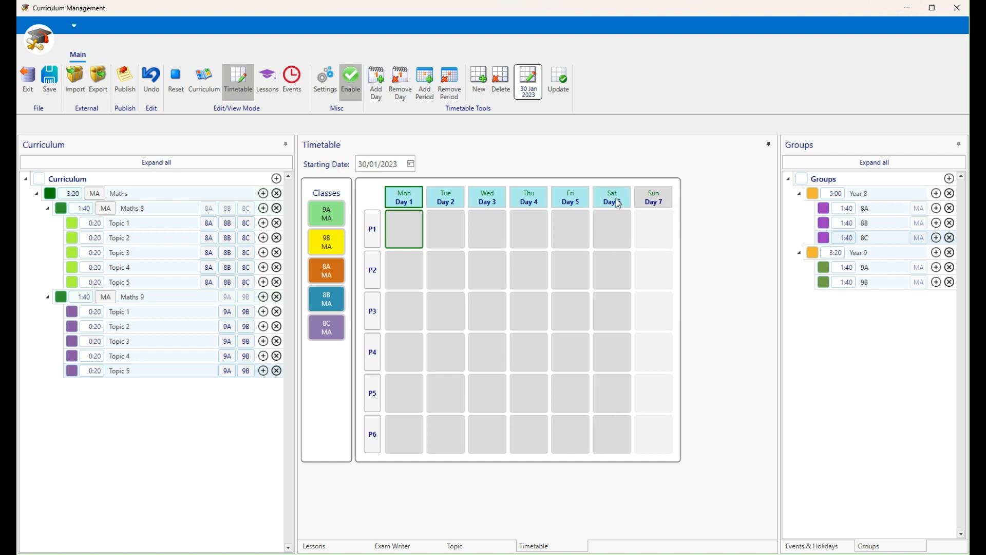
left_click(656, 203)
left_click(619, 204)
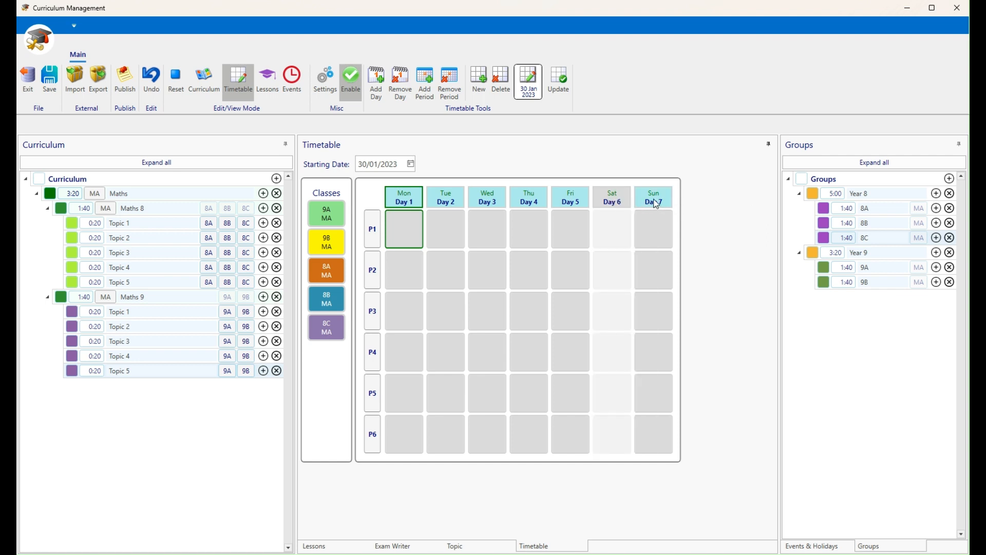
left_click(658, 204)
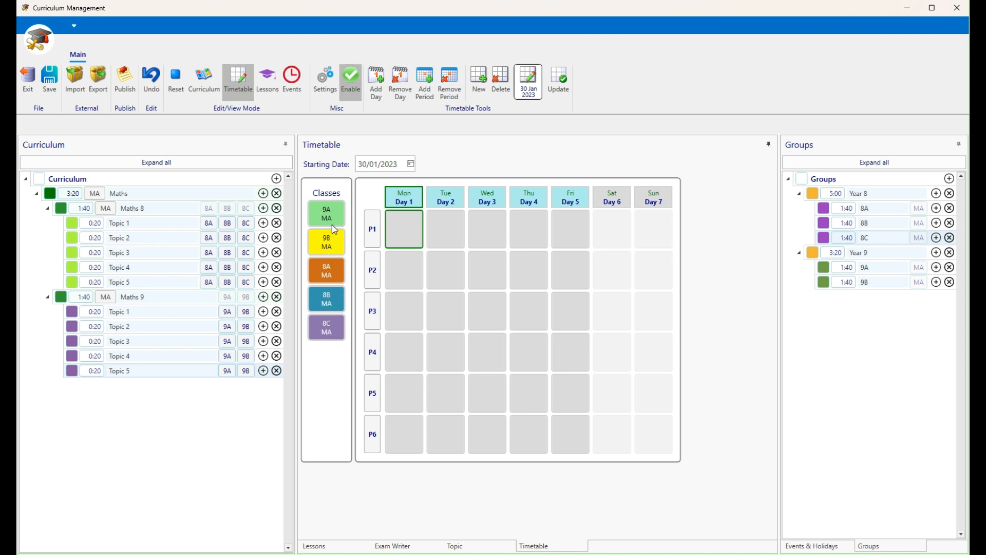
Place 9A Maths on Monday P1 and Wednesday P3–P4, and 9B on Monday P2 and Thursday P3–P4
left_click_drag(333, 217, 397, 232)
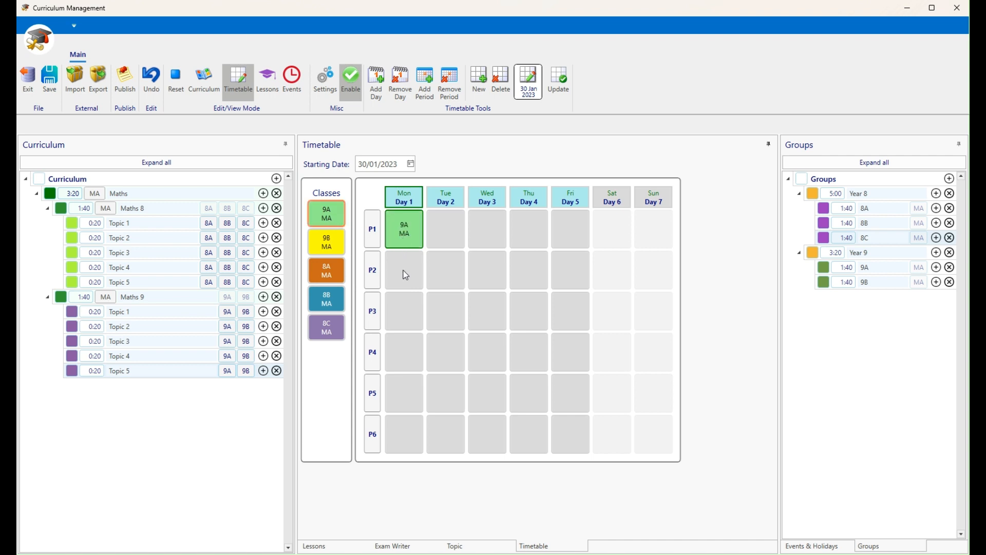
left_click_drag(325, 242, 404, 272)
left_click_drag(320, 221, 433, 297)
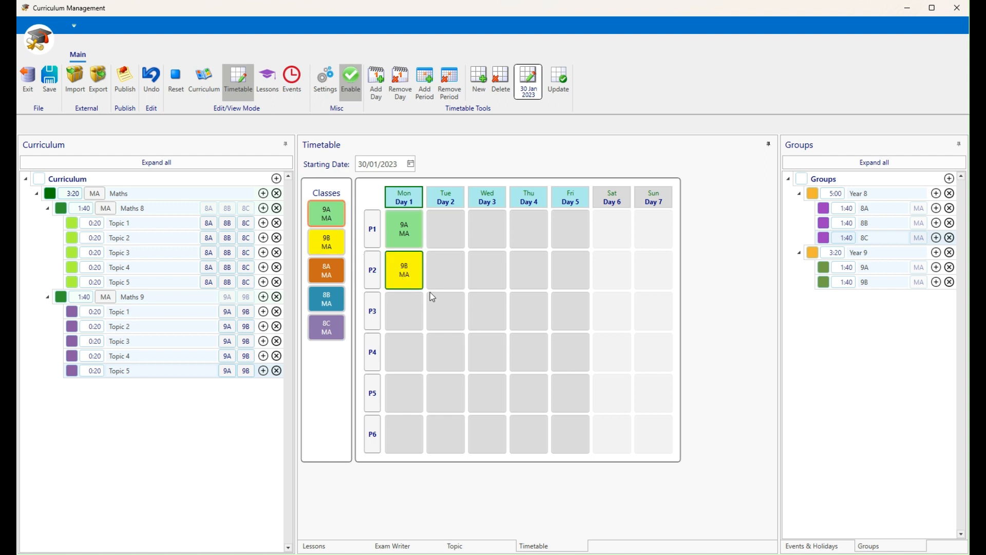
left_click_drag(489, 307, 489, 309)
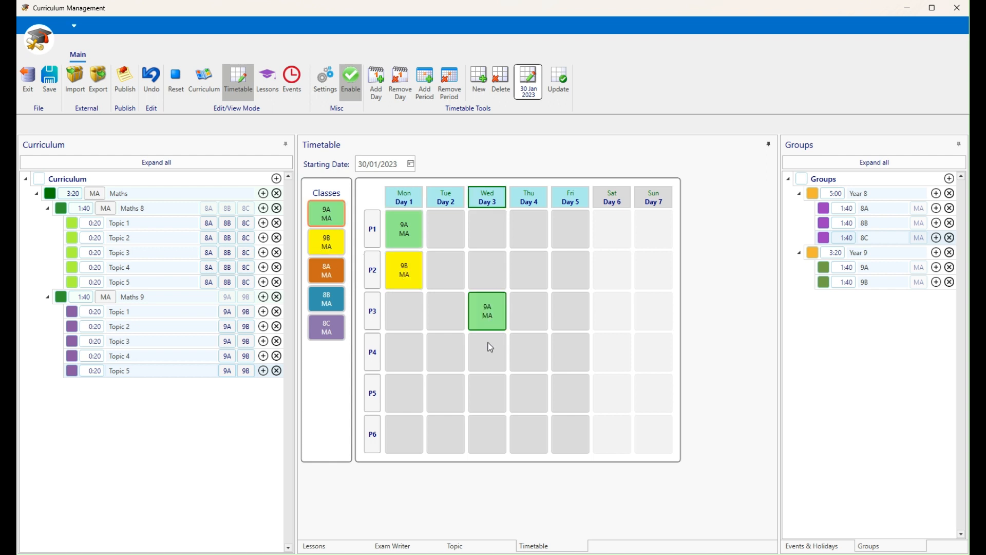
left_click_drag(345, 252, 532, 355)
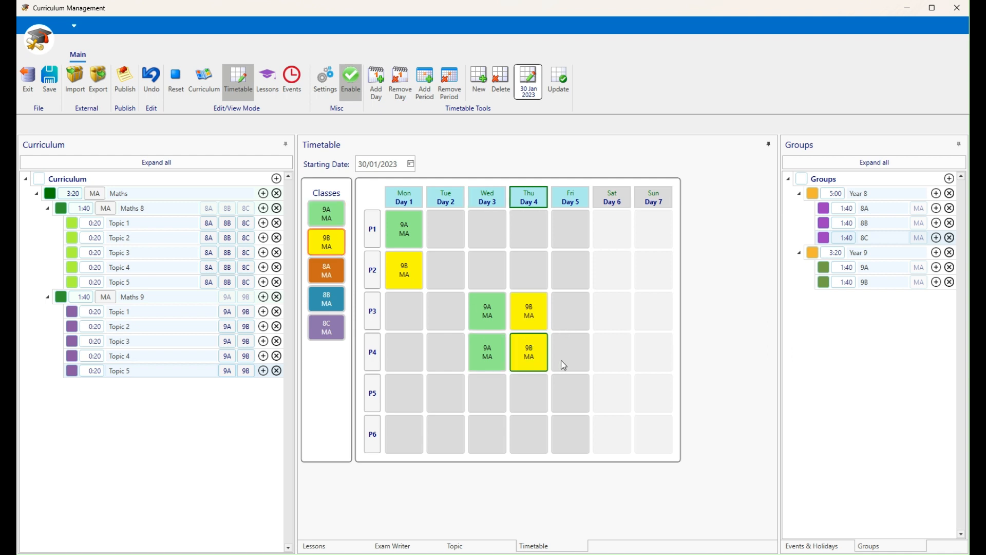
Select each Maths class in turn (9A, 9B, 8A, 8B, 8C, then 9A again)
left_click(331, 226)
left_click(328, 245)
left_click(331, 273)
left_click(327, 299)
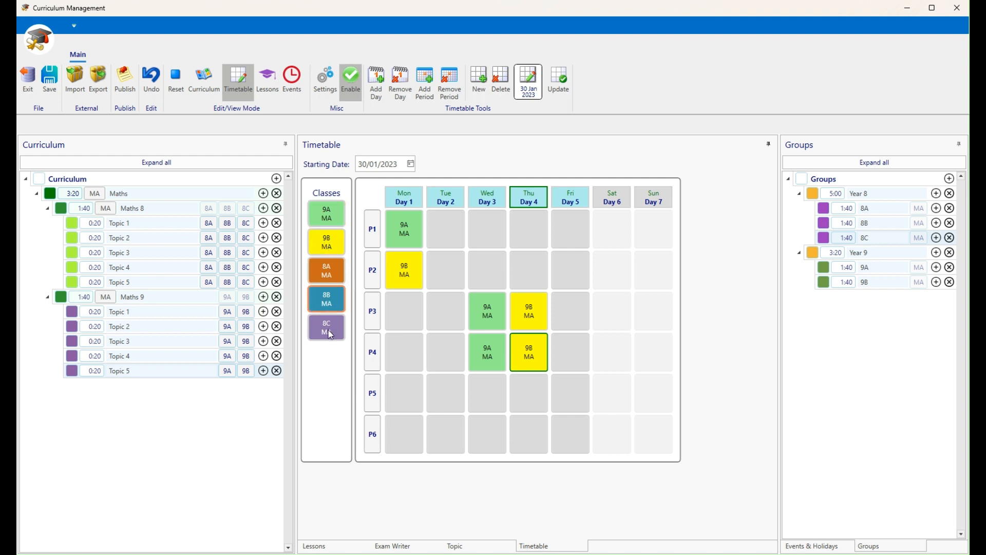
left_click(329, 330)
left_click(331, 214)
Apply the January cycle timetable to the lessons with Update
left_click(268, 88)
left_click(240, 84)
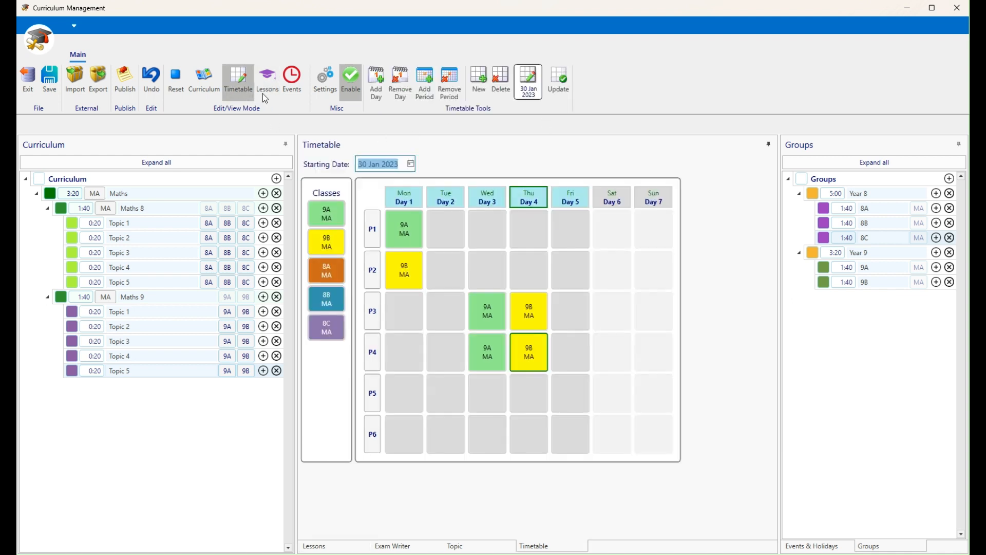
left_click(567, 82)
Review the weekly dated 9A and 9B Maths lessons in the Lessons view
left_click(266, 81)
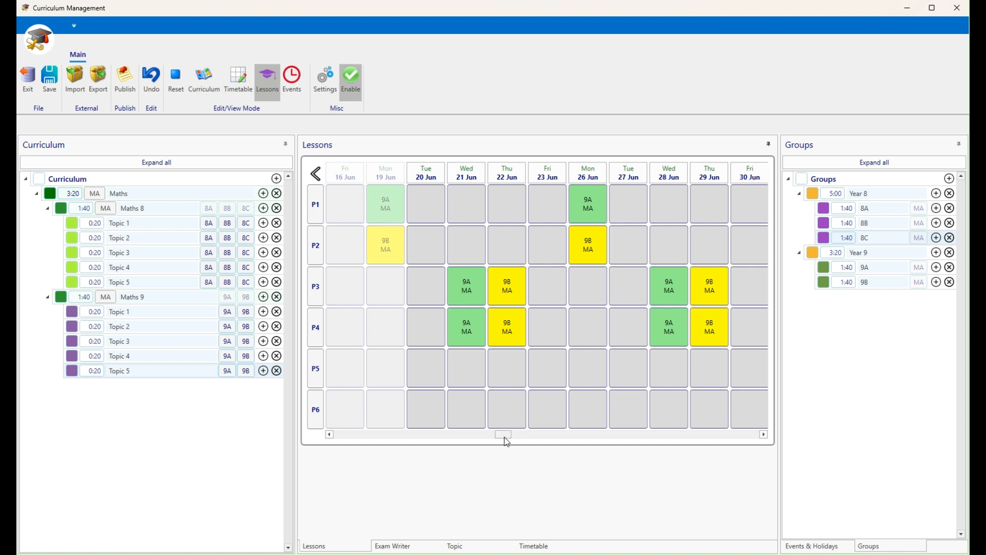
mouse_move(505, 440)
left_mouse_down()
mouse_move(342, 441)
mouse_move(504, 436)
left_mouse_up()
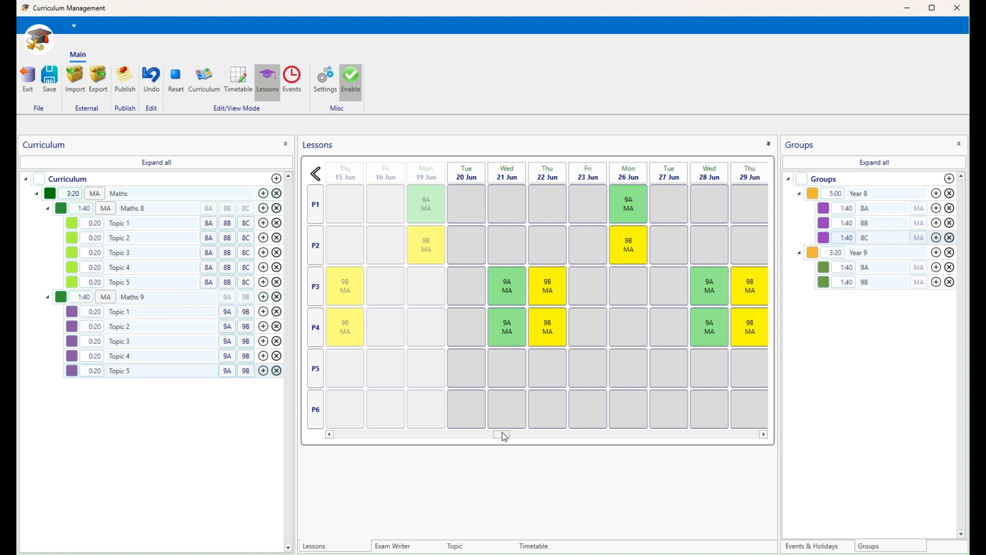
mouse_move(502, 434)
left_mouse_down()
mouse_move(556, 442)
mouse_move(410, 436)
mouse_move(505, 439)
left_mouse_up()
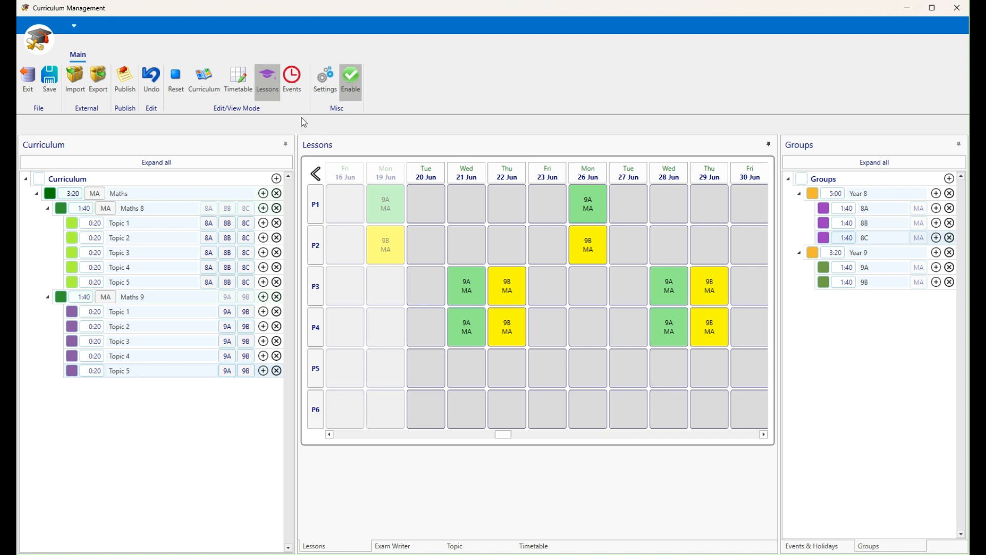
Create a second, empty timetable cycle with a starting date of 03 July 2023
left_click(239, 80)
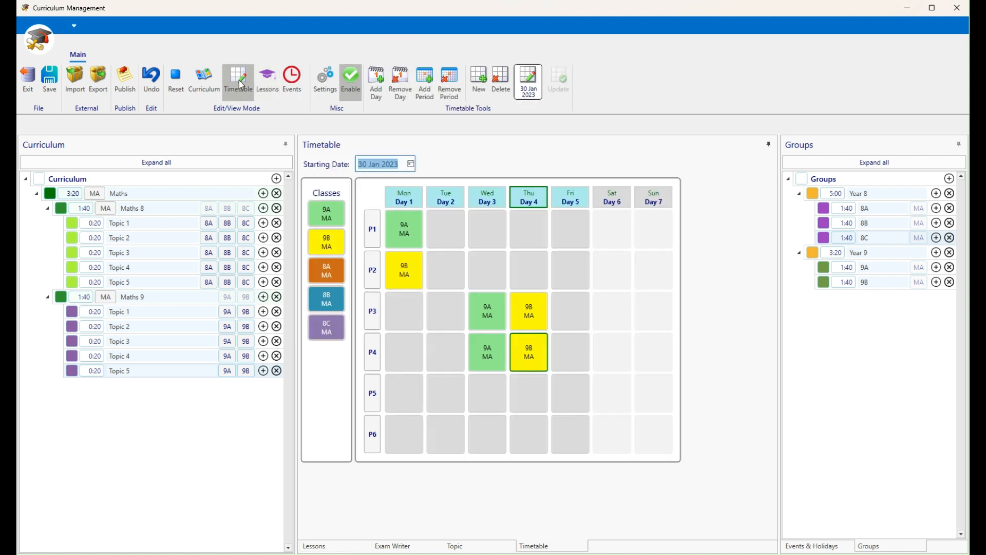
left_click(480, 82)
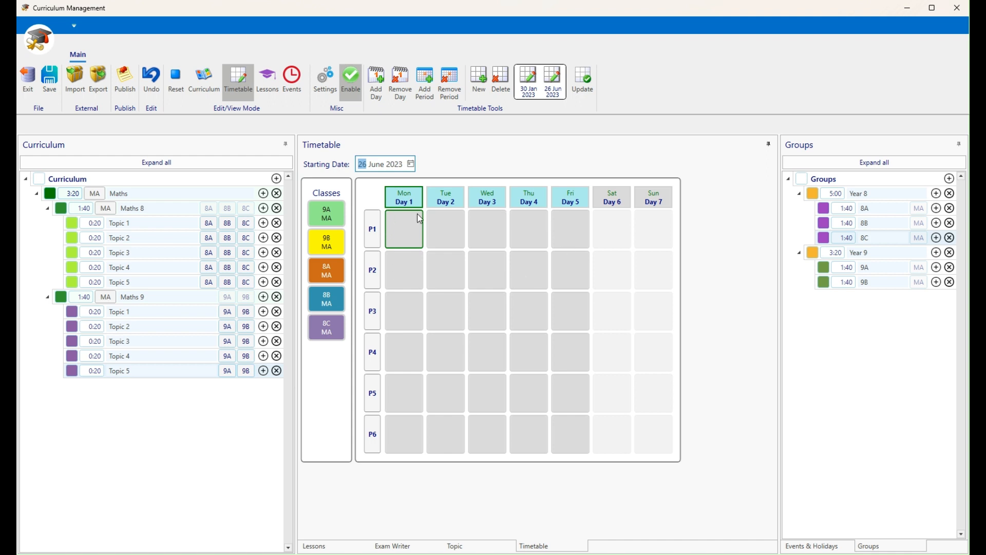
left_click(412, 164)
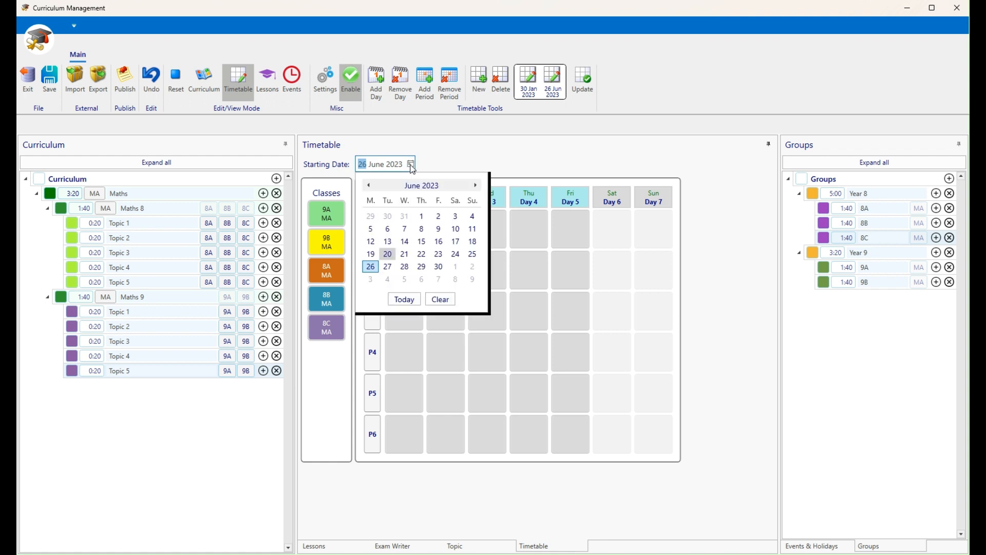
left_click(371, 283)
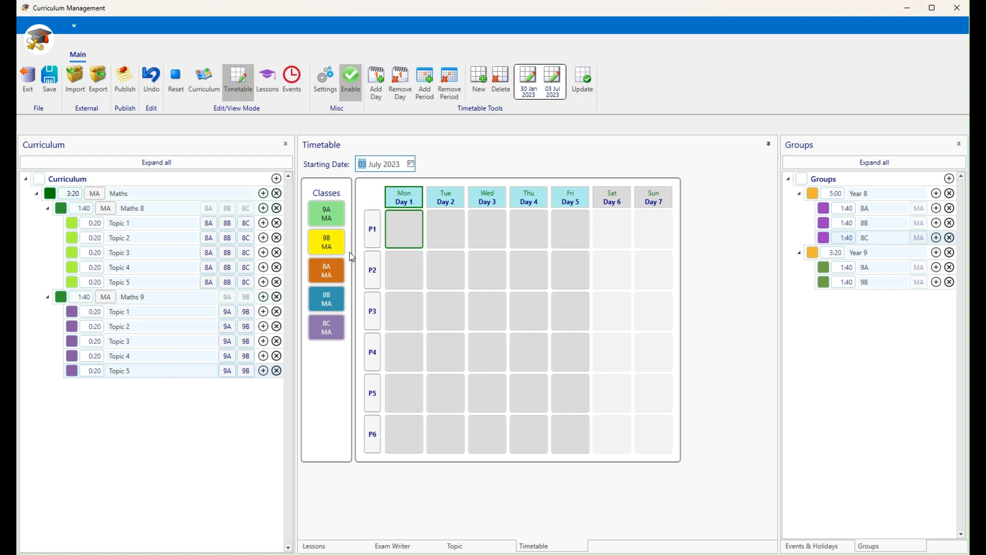
Put 8A, 8B and 8C in Monday P1, P2 and P3, and add 8A lessons on Wednesday
left_click_drag(332, 300, 406, 275)
left_click_drag(337, 324, 405, 312)
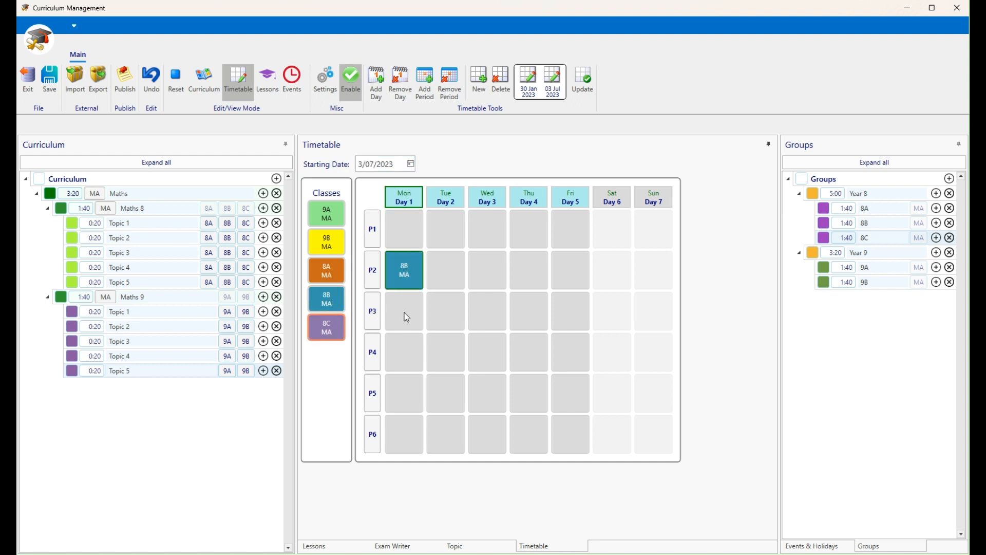
left_click_drag(324, 281, 404, 230)
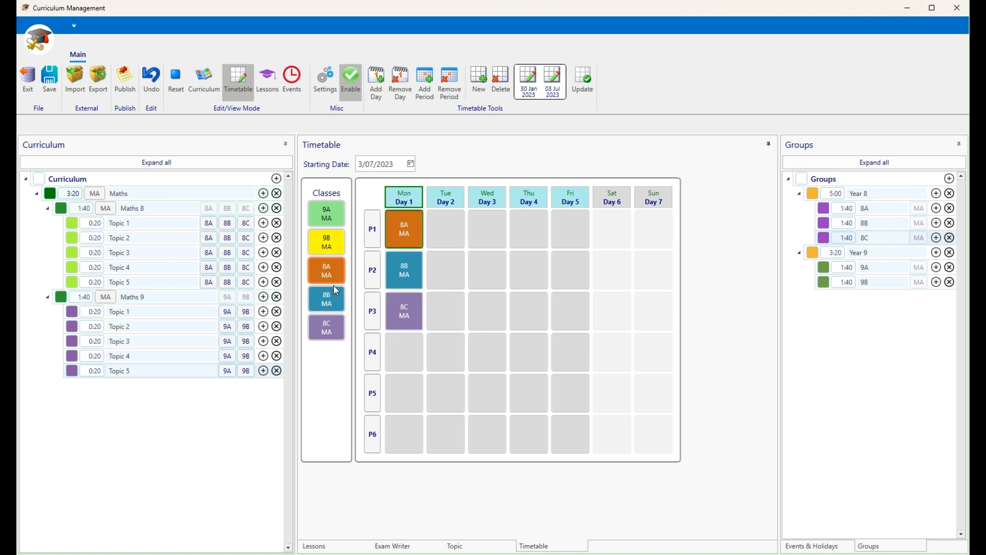
left_click(487, 279)
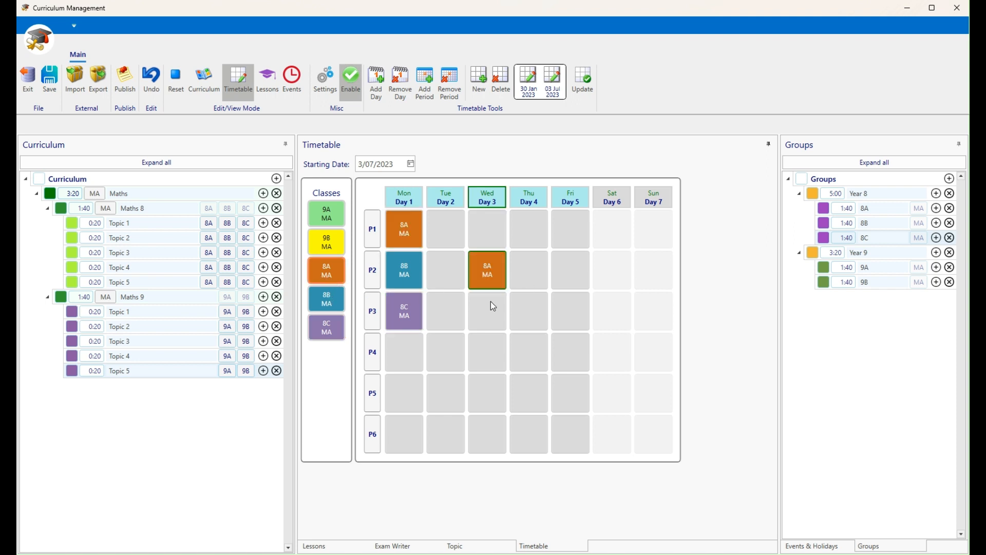
left_click(489, 305)
Add 8B on Thursday P5–P6 and correct 8A to Wednesday P3–P4
left_click(331, 303)
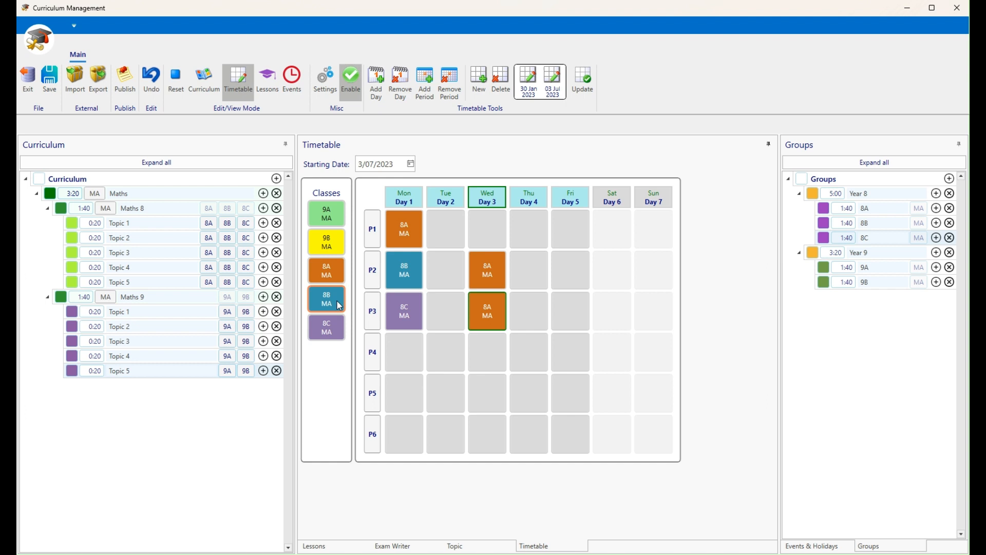
left_click(525, 394)
left_click(529, 437)
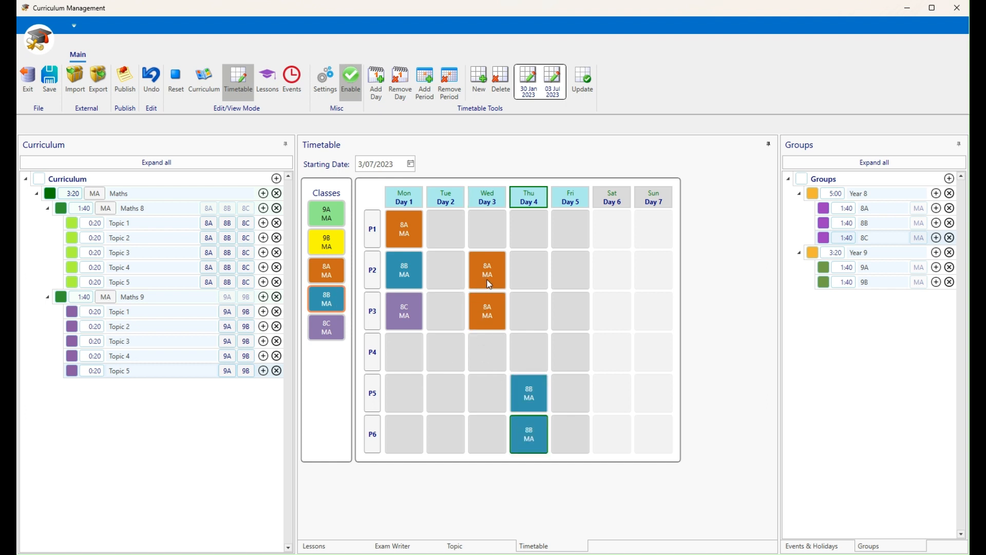
left_click(490, 284)
left_click(334, 278)
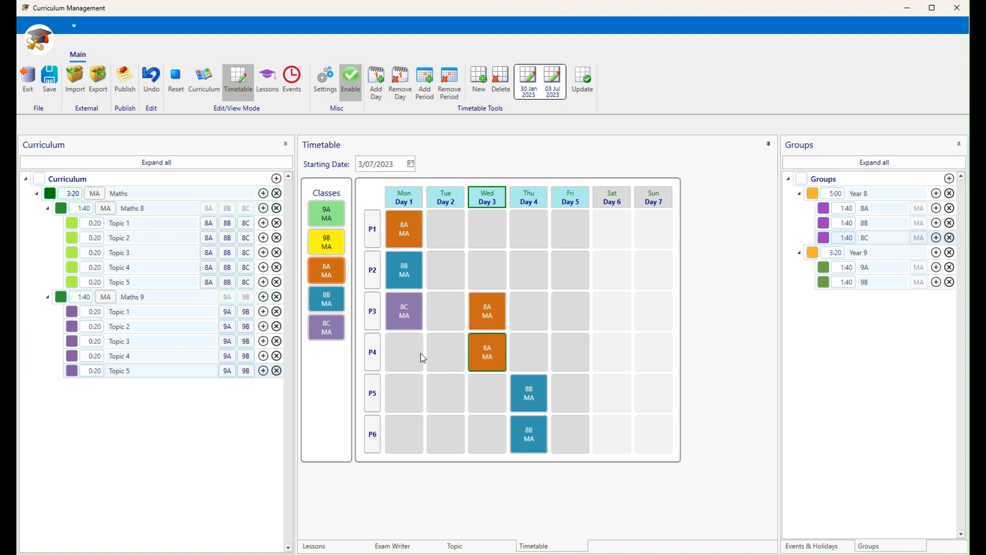
left_click(504, 342)
Add 8C on Friday P1–P2, apply the July cycle and show the Lessons view
left_click(329, 331)
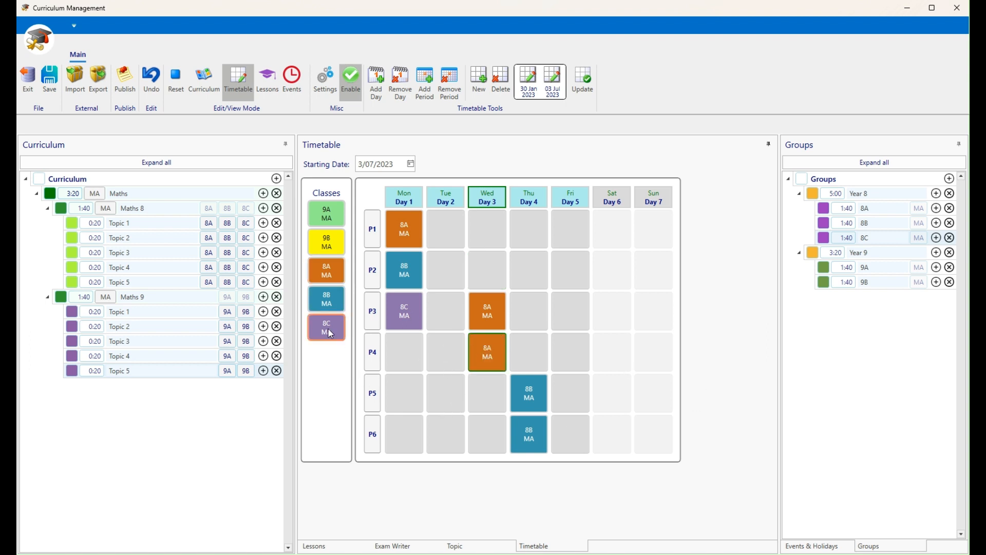
left_click(566, 234)
left_click(568, 274)
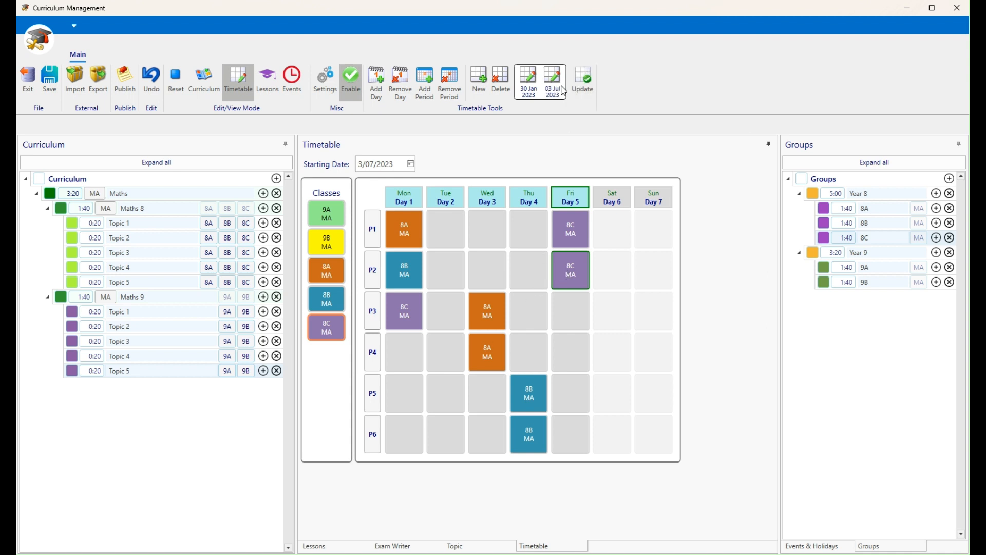
left_click(584, 86)
left_click(273, 91)
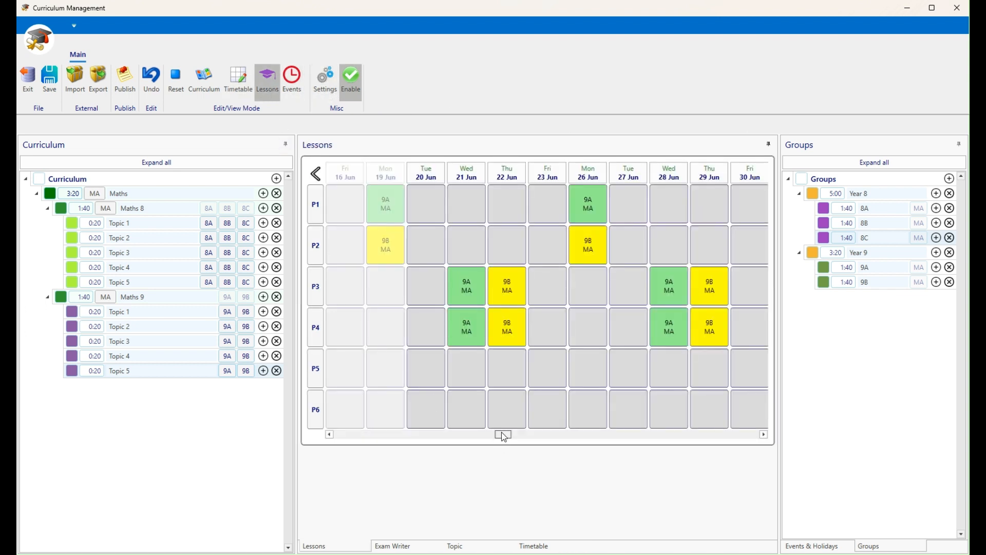
Scroll Lessons to July to check the Year 8 lessons, then return to the timetable editor
left_click_drag(503, 437, 514, 435)
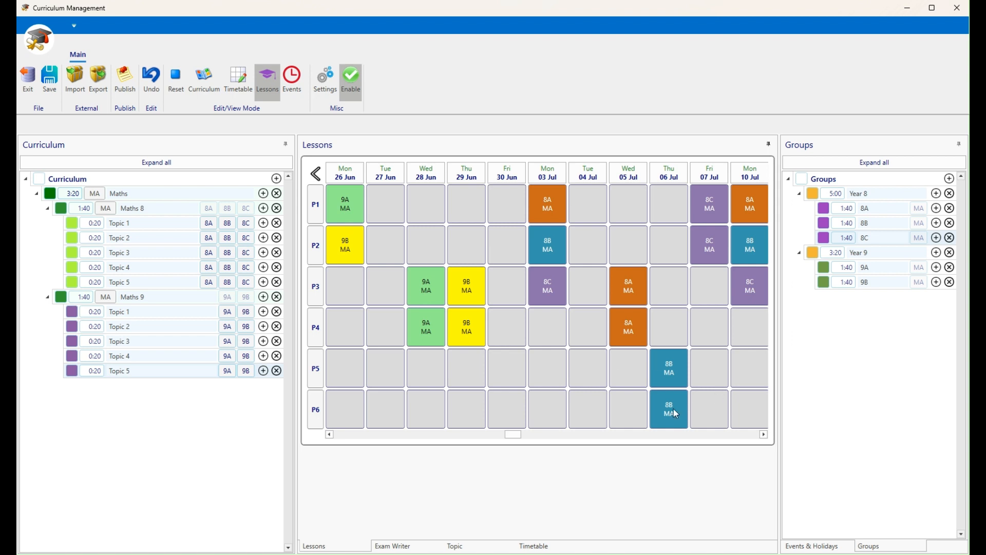
mouse_move(515, 436)
left_mouse_down()
mouse_move(541, 434)
mouse_move(515, 436)
left_mouse_up()
left_click(245, 83)
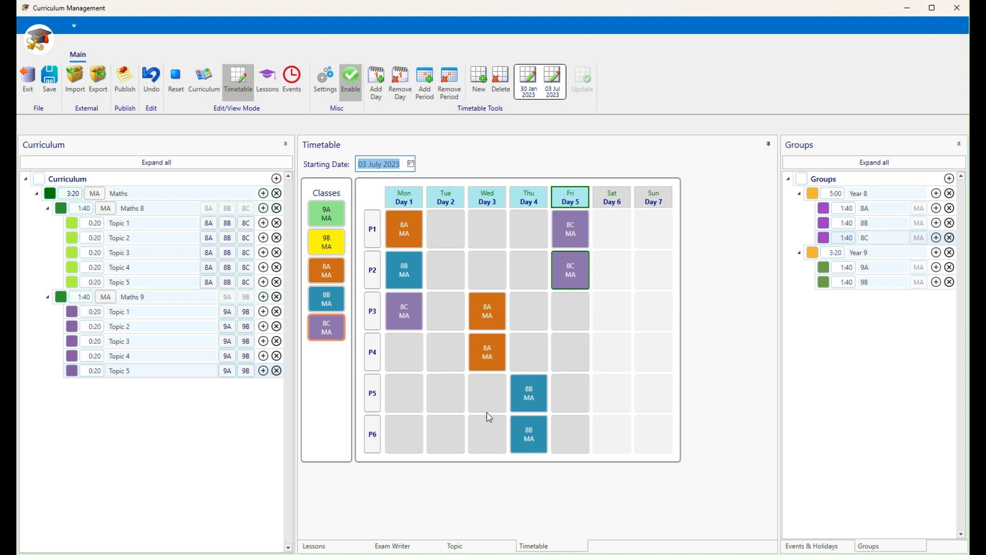
Delete Wednesday's sixth period and move the 8C lesson out of Wednesday P5
left_click(492, 434)
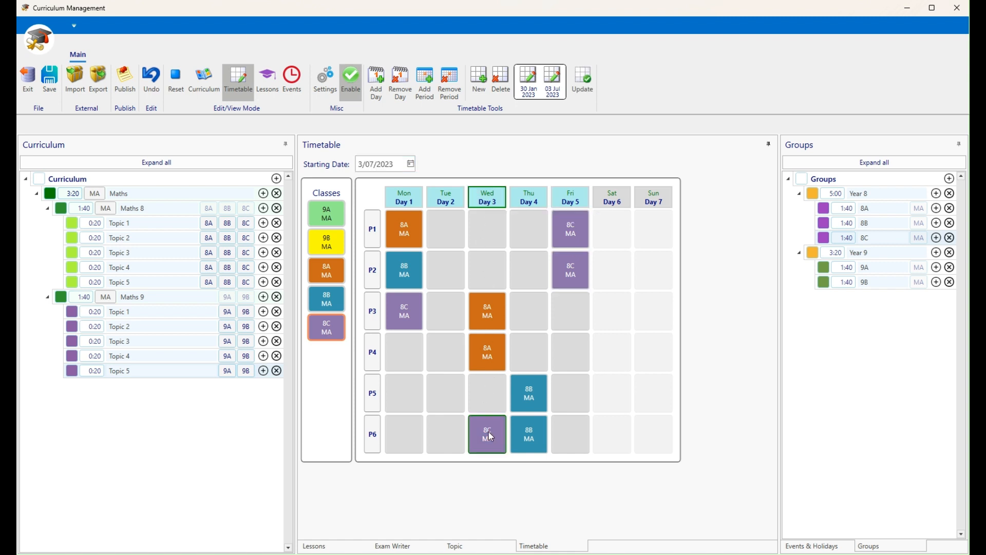
left_click(453, 80)
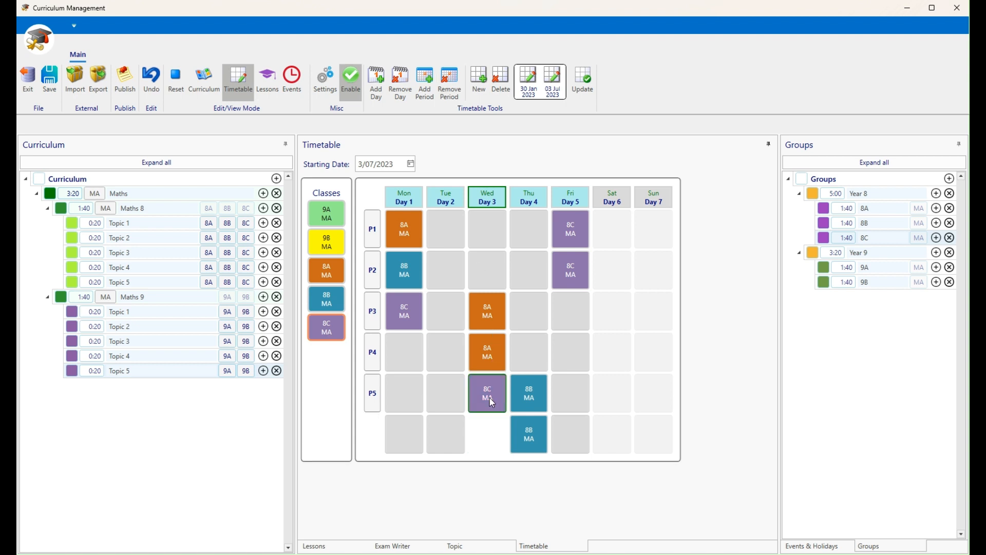
left_click_drag(489, 397, 330, 330)
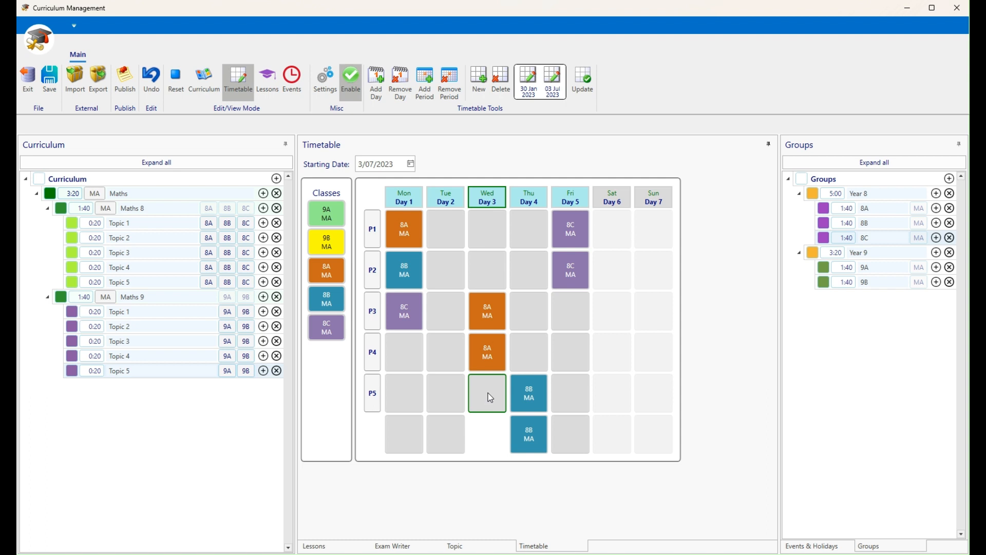
Lengthen the empty Wednesday P5 slot to 100 minutes
scroll(493, 398, "up", 2)
scroll(492, 399, "up", 1)
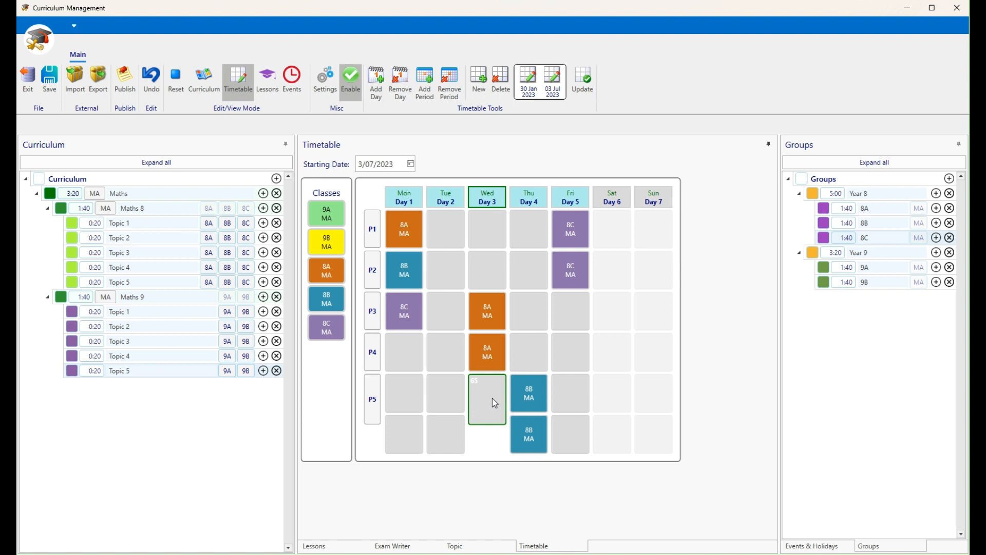
scroll(492, 399, "up", 1)
scroll(492, 398, "up", 1)
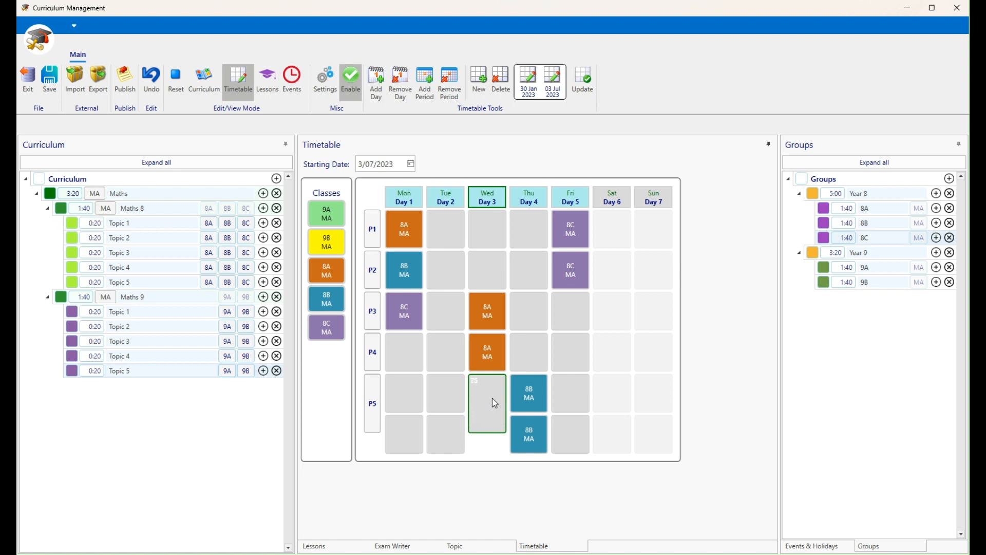
scroll(492, 398, "up", 1)
scroll(492, 399, "up", 1)
scroll(492, 399, "up", 1)
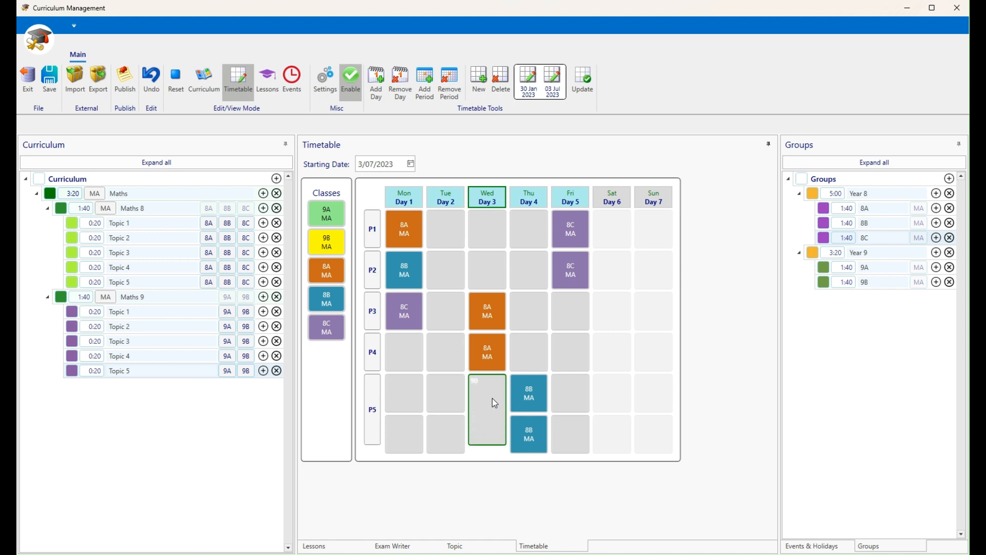
scroll(492, 399, "up", 2)
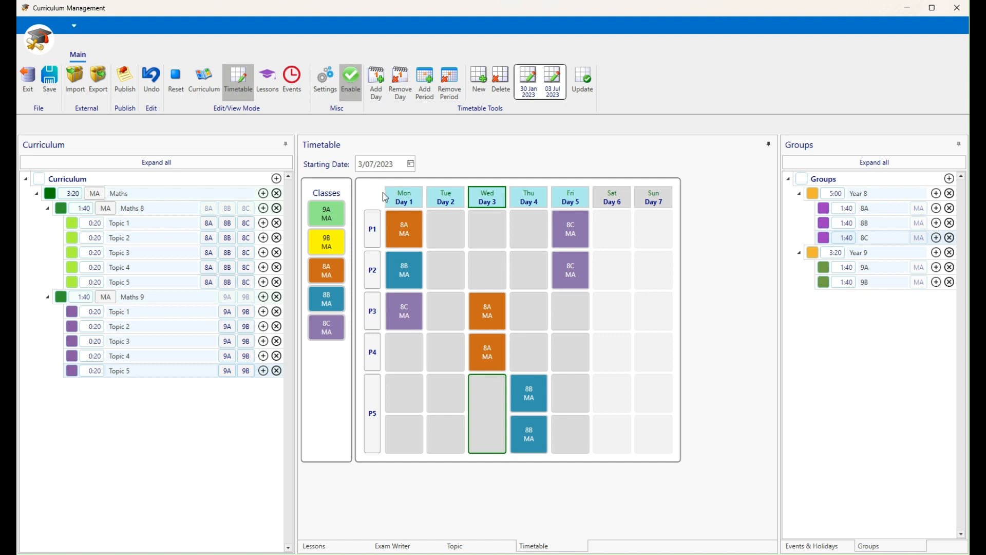
Apply the revised timetable and view Lessons for 29 Jun–13 Jul with the merged Wednesday slot
left_click(589, 81)
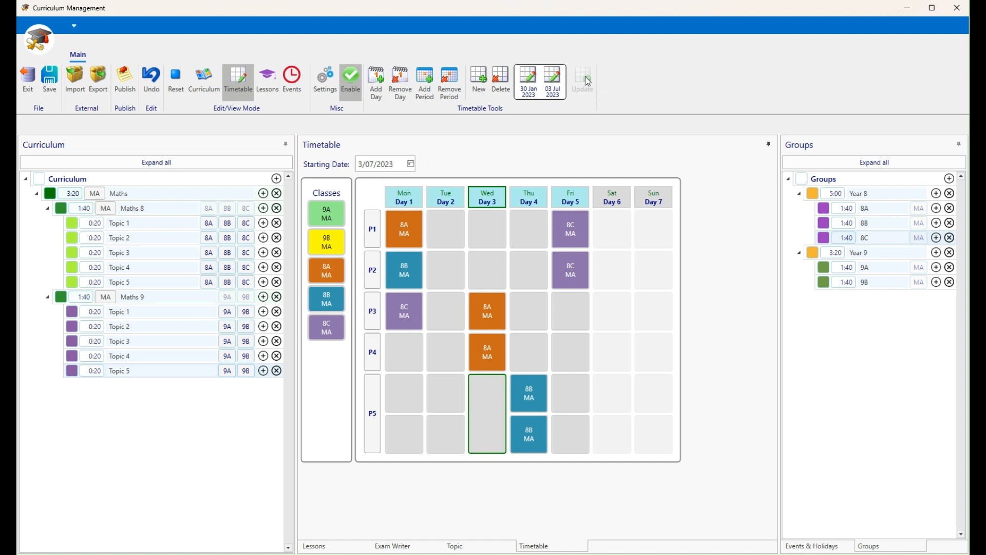
left_click(268, 84)
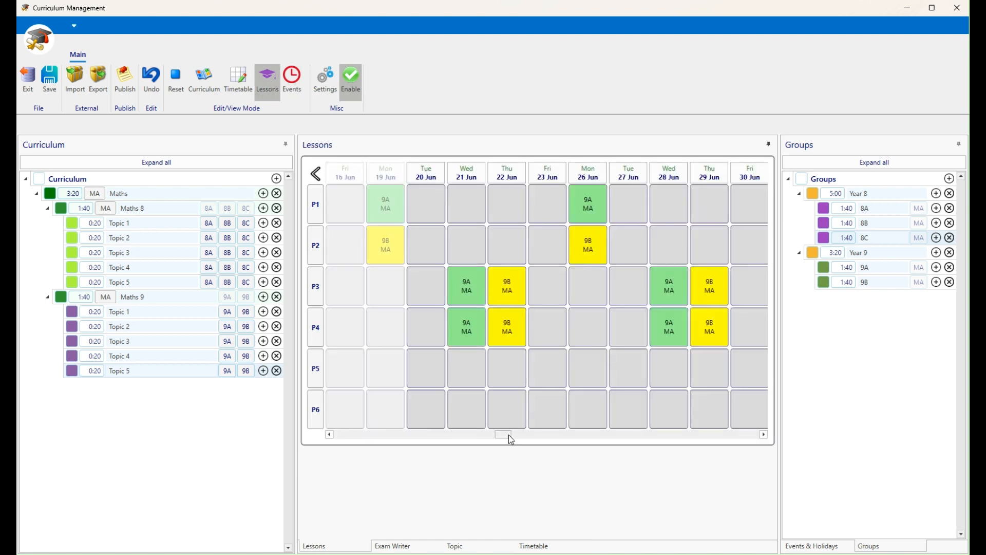
left_click_drag(507, 435, 522, 434)
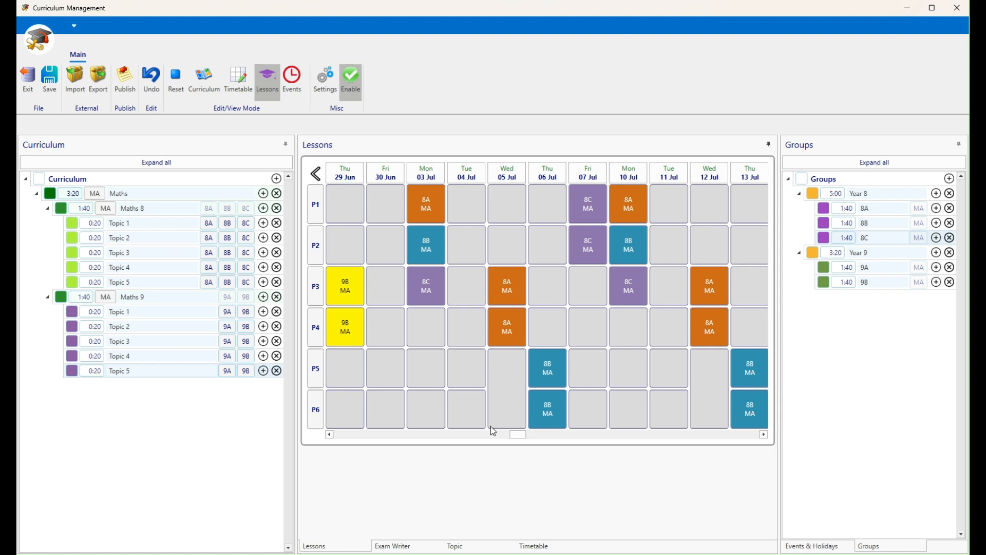
In the July cycle, resize Friday P6 and Tuesday P6 to 30 minutes and Monday P4 to 25
left_click(239, 86)
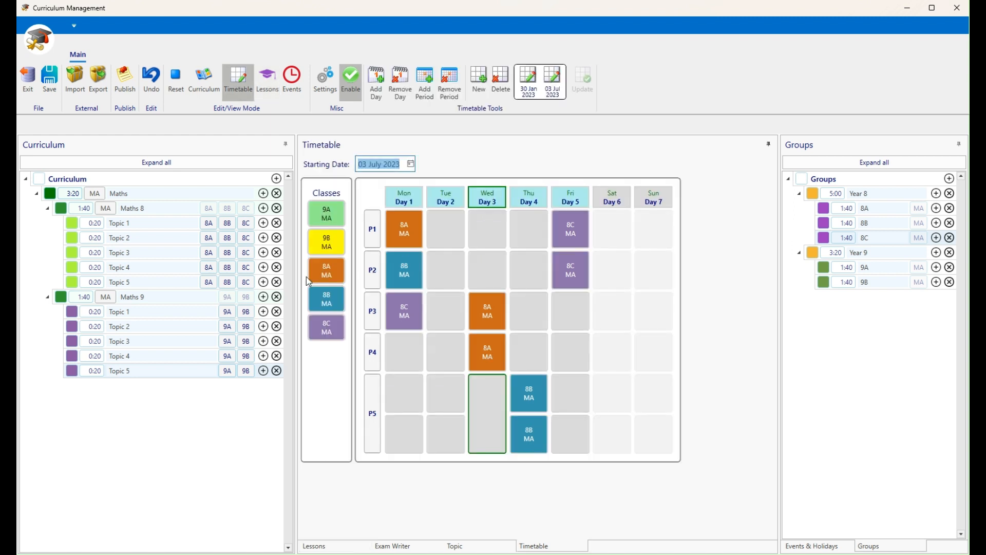
left_click(574, 438)
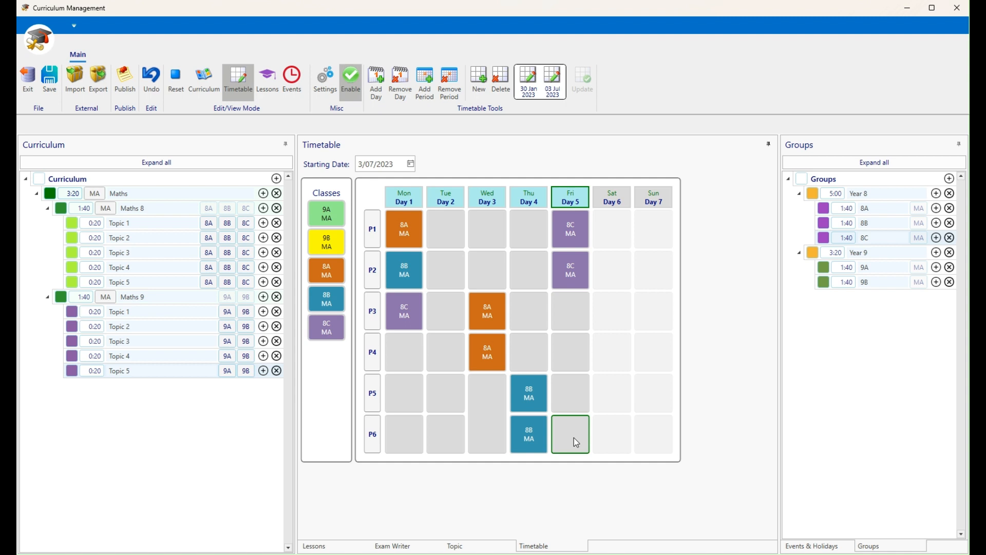
scroll(575, 438, "down", 4)
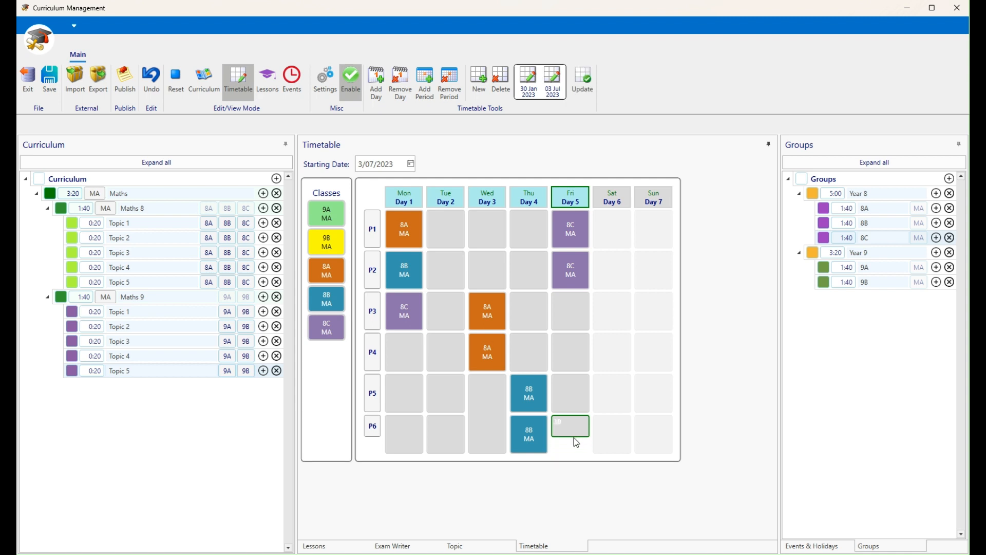
left_click(441, 439)
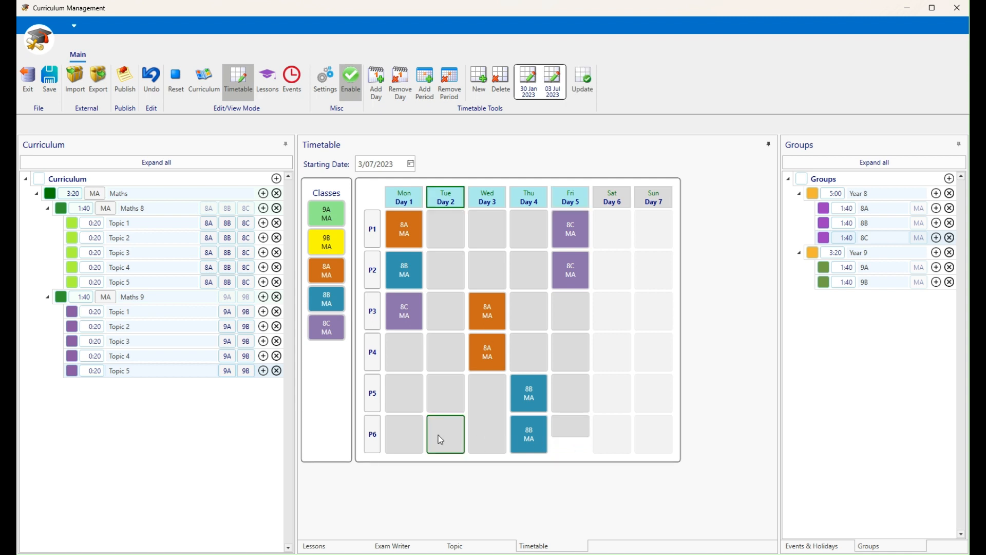
scroll(441, 440, "down", 2)
scroll(441, 438, "down", 1)
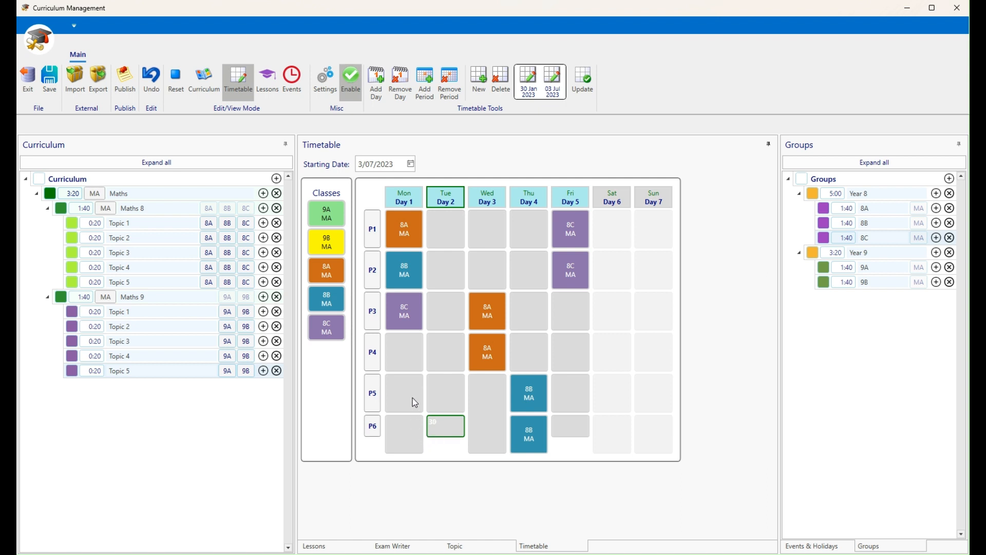
left_click(404, 354)
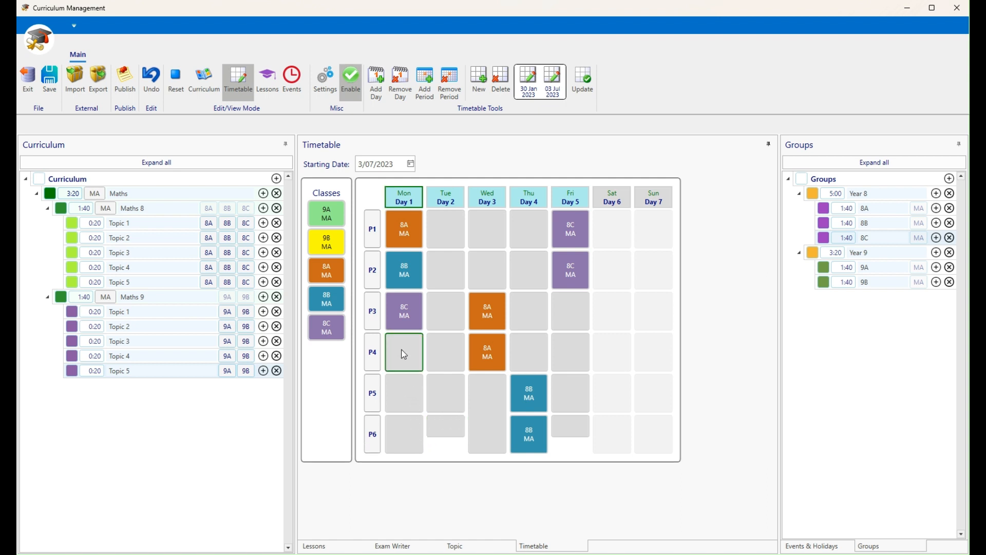
scroll(404, 354, "down", 3)
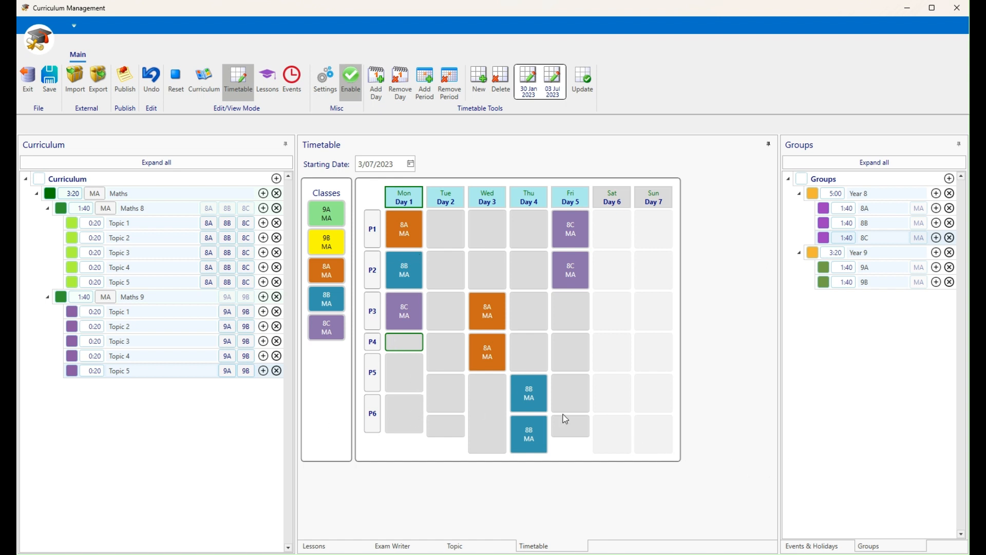
Apply the shortened periods, check July in Lessons, then go back to the weekly timetable
left_click(583, 84)
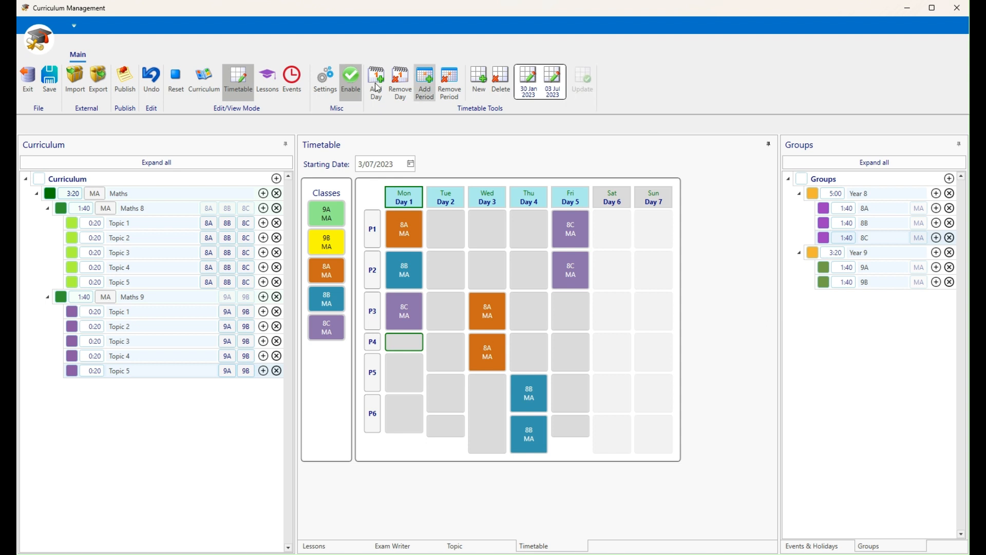
left_click(274, 82)
left_click(532, 435)
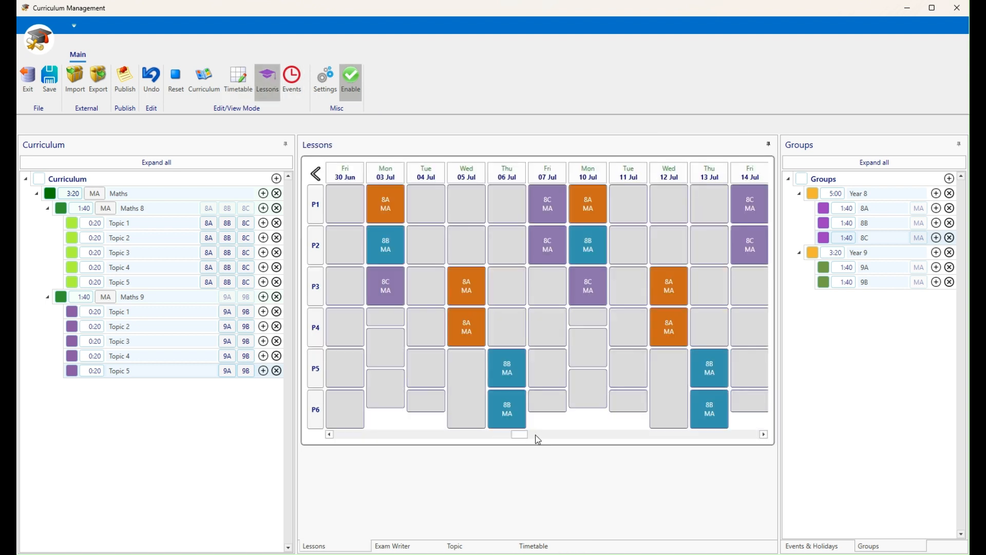
mouse_move(523, 441)
left_mouse_down()
mouse_move(550, 441)
mouse_move(521, 435)
left_mouse_up()
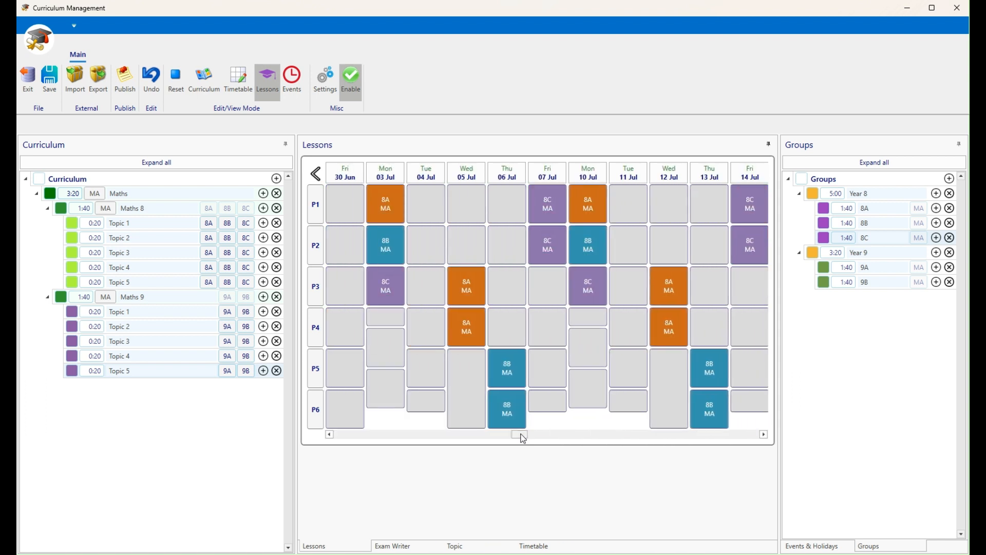
left_click(239, 82)
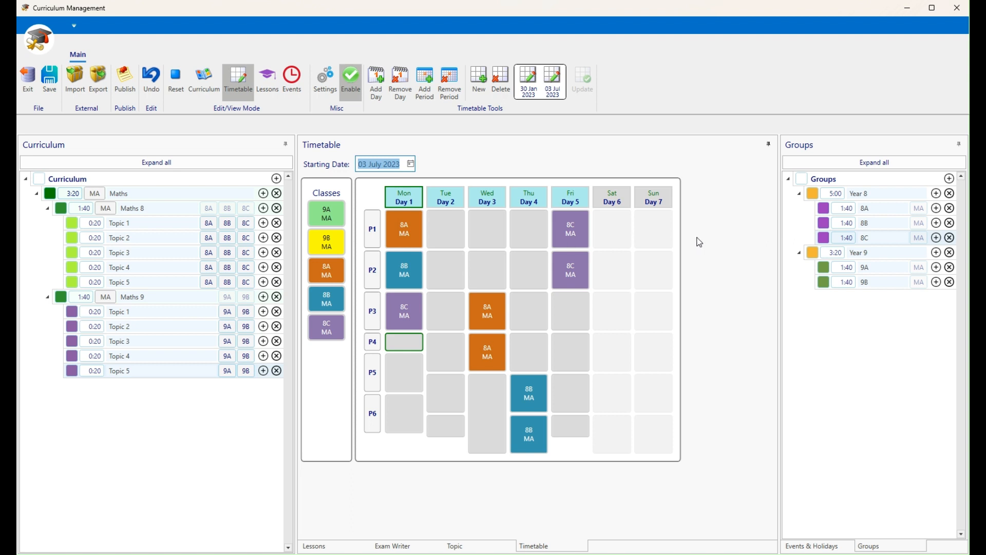
Try adding an eighth day to the July cycle, toggle Day 8, then remove it again
left_click(380, 91)
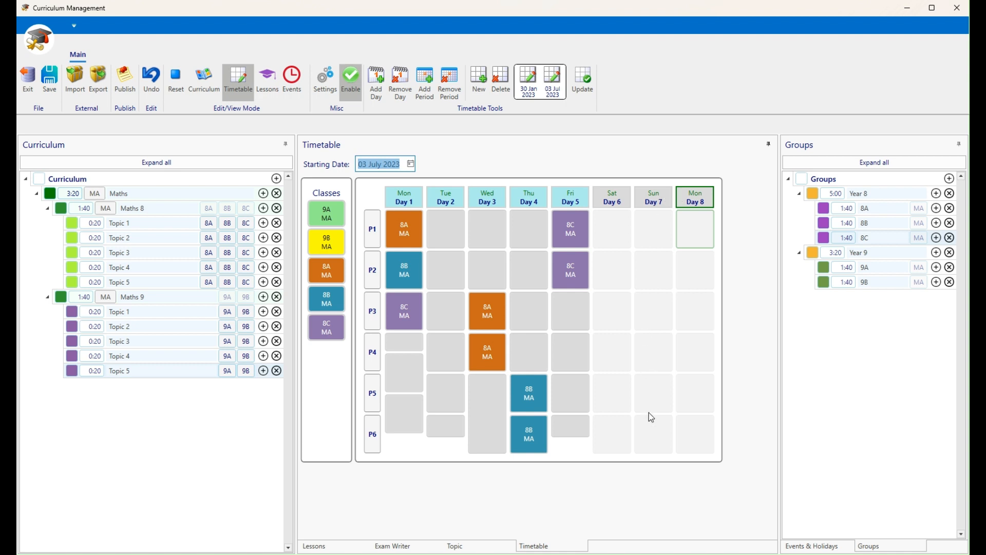
left_click(698, 198)
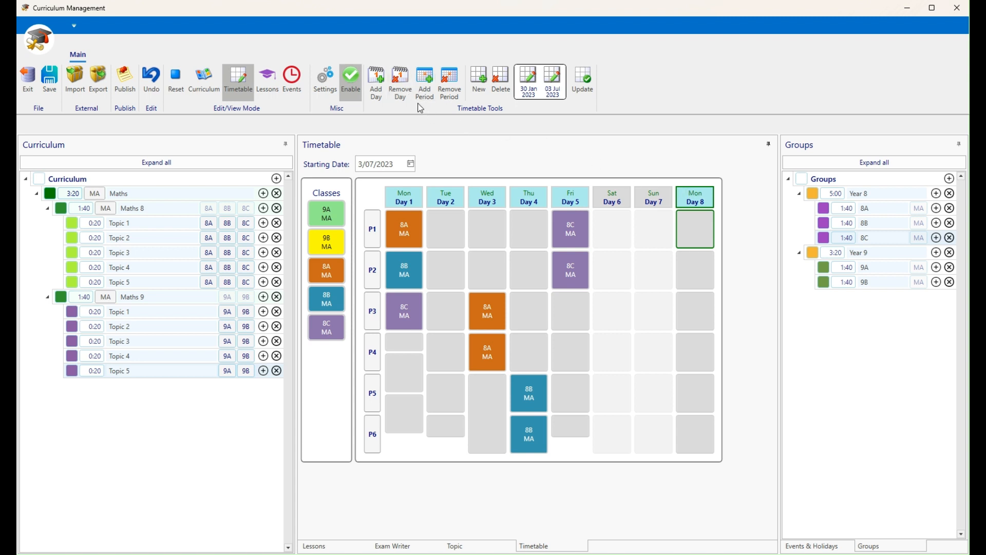
left_click(405, 89)
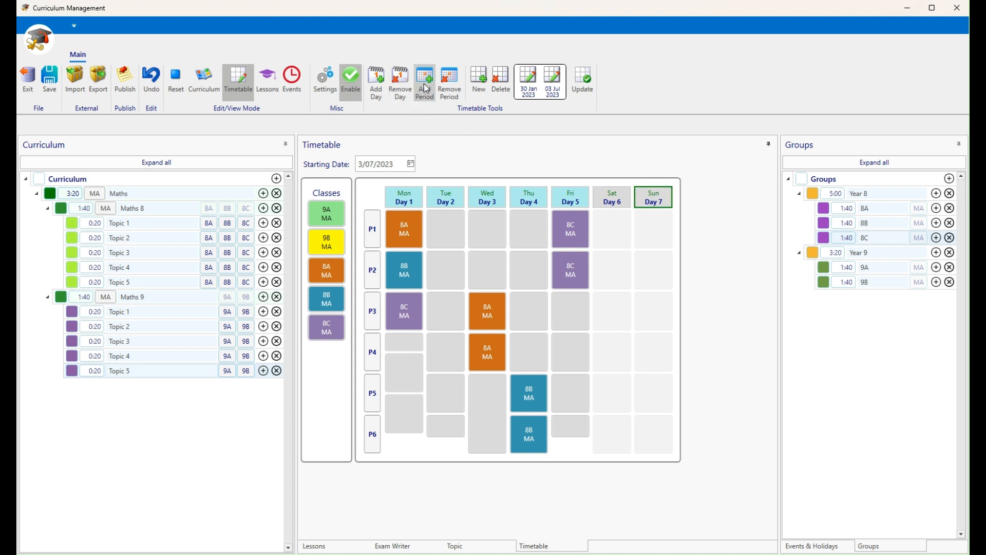
Insert a new period after Friday's P6 and check it on Fri 07 Jul in Lessons
left_click(579, 429)
left_click(425, 85)
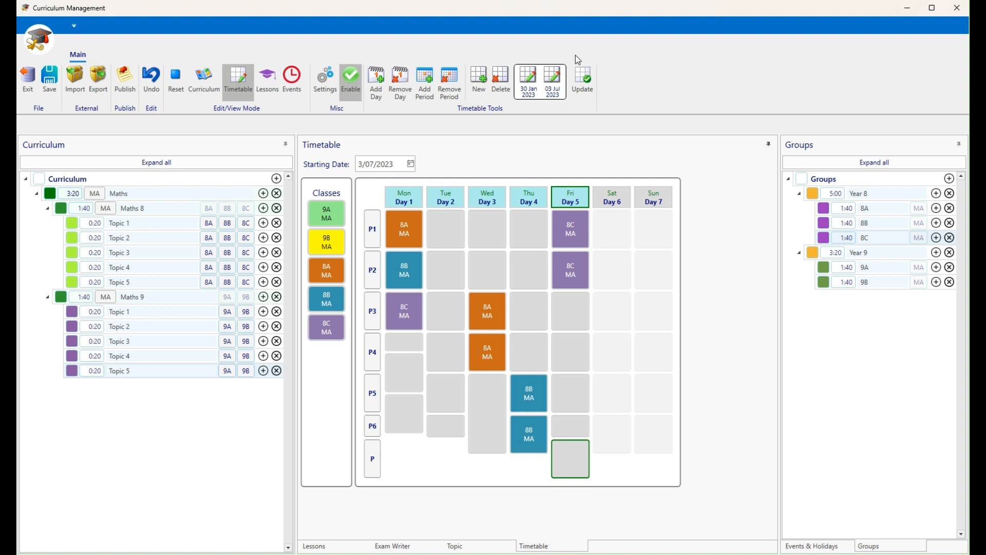
left_click(272, 87)
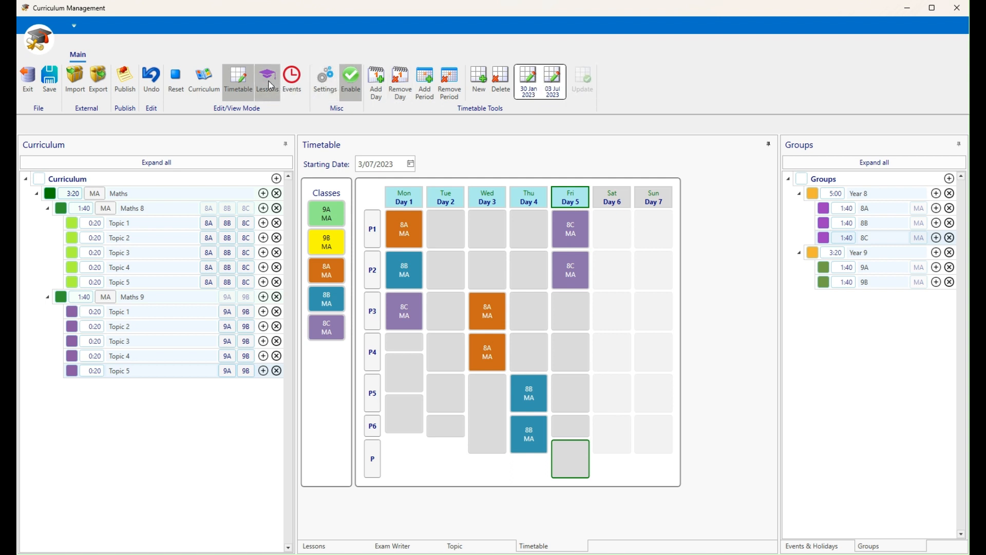
left_click(568, 460)
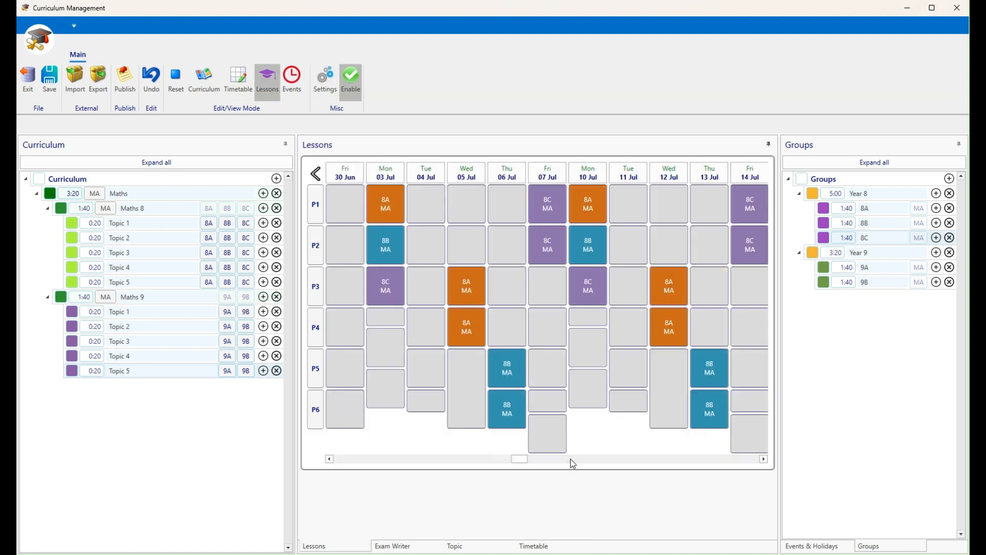